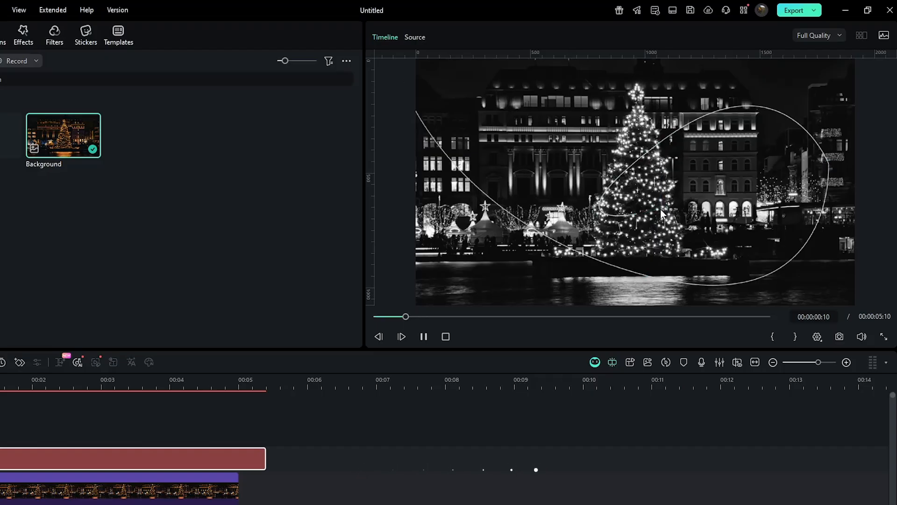
Edit the pen path's anchors and curves into a tighter loop beside the Christmas tree, ending in the middle of the tree.
double_click(625, 211)
drag(828, 163, 788, 180)
drag(639, 214, 650, 215)
click(660, 142)
drag(541, 237, 622, 173)
drag(651, 214, 637, 206)
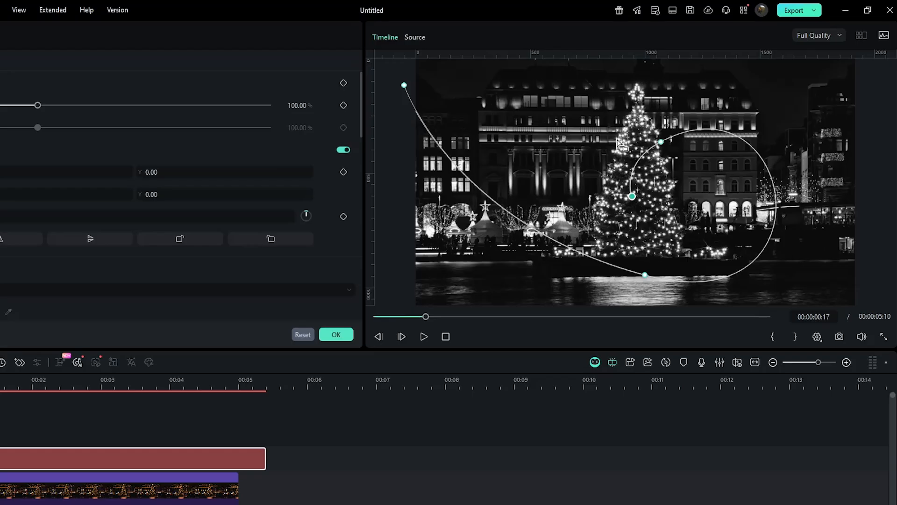
Apply the Sparkle stroke effect to the pen path with Radius 1.67, Zoom Start Node 0.70 and Feathering 21.
scroll(306, 250, down, 5)
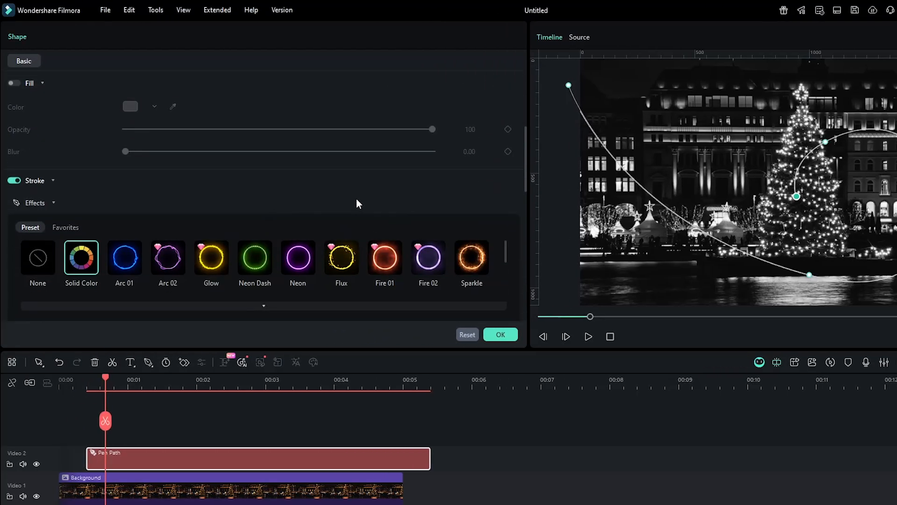
click(469, 268)
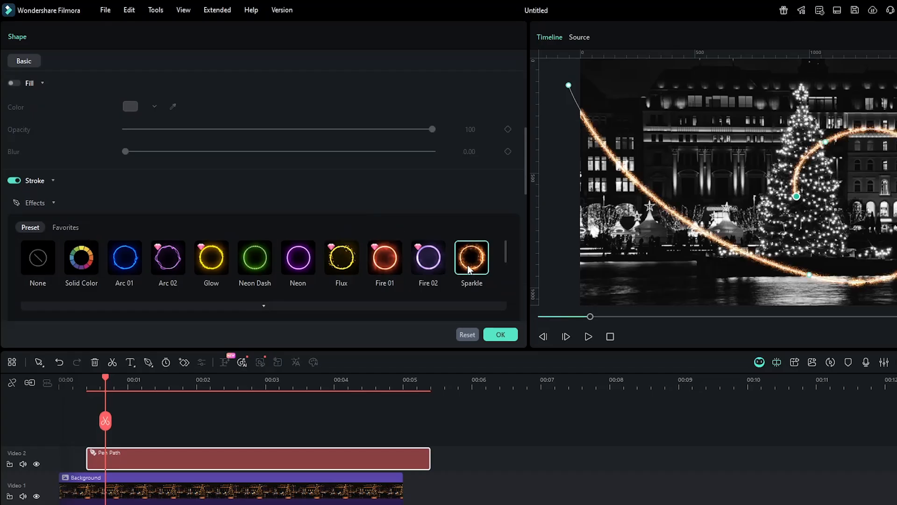
scroll(513, 285, down, 3)
drag(152, 221, 339, 247)
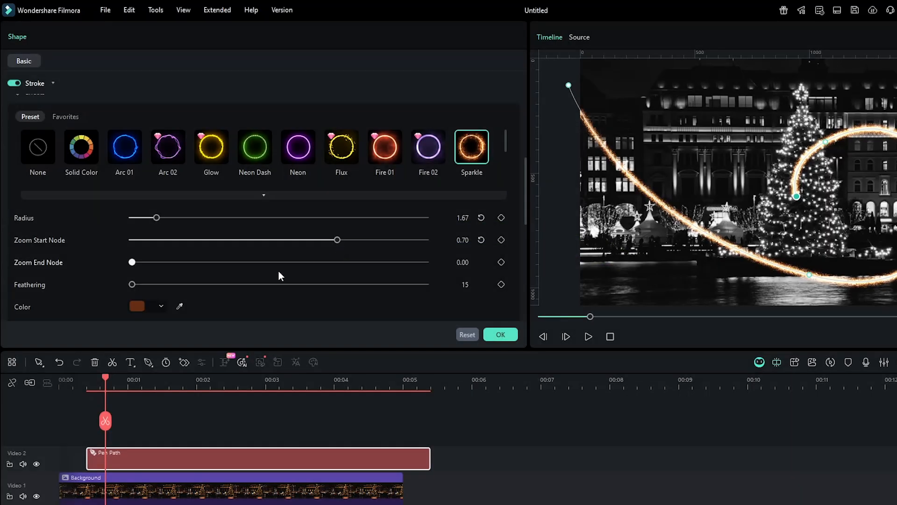
drag(132, 284, 153, 284)
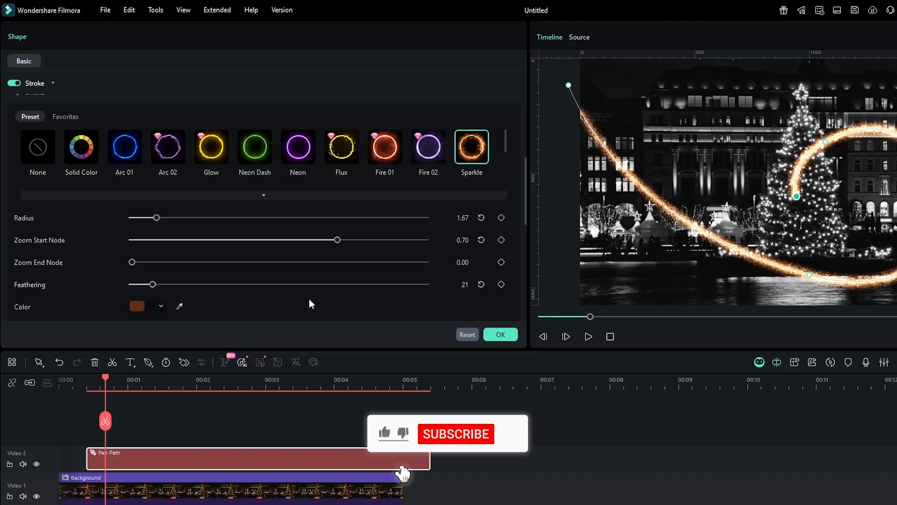
Lower the Sparkle stroke's Intensity to 0.80.
scroll(327, 300, down, 1)
scroll(326, 302, down, 1)
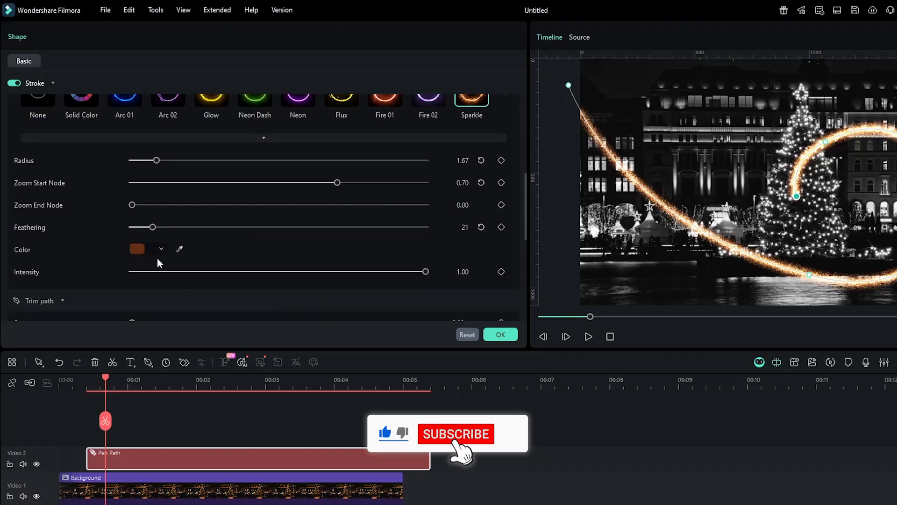
click(185, 274)
mouse_move(181, 279)
mouse_down()
mouse_move(409, 283)
mouse_move(367, 284)
mouse_up()
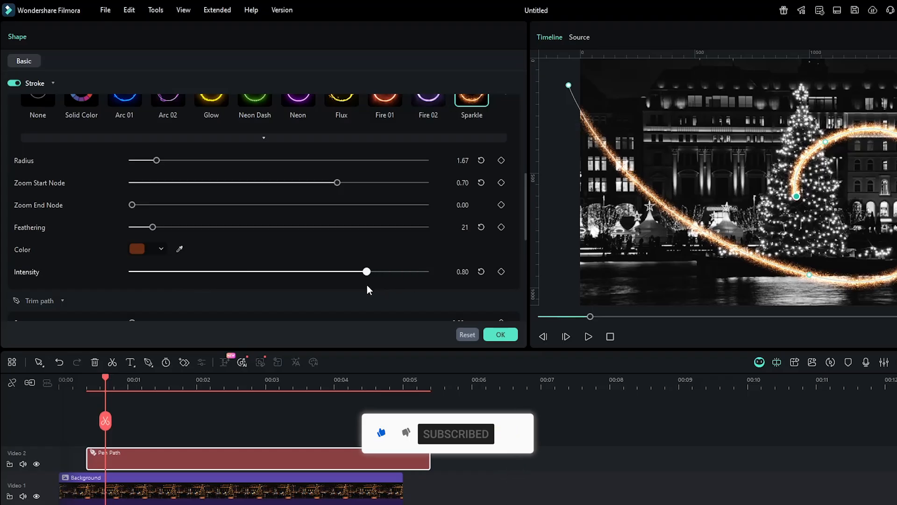
Keyframe trim path Start at 0% and End near 0% at the Pen Path clip's start, and End at 100% at about 3 seconds.
scroll(366, 284, down, 3)
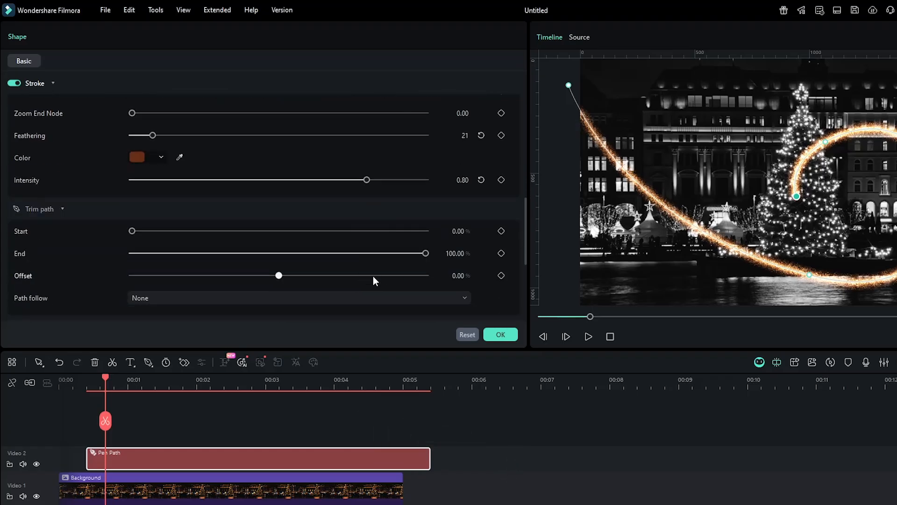
drag(105, 376, 89, 377)
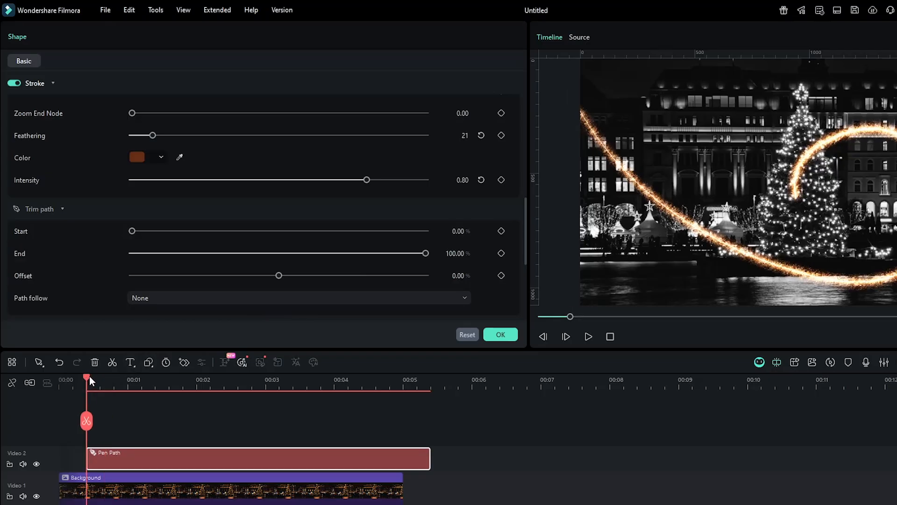
click(501, 230)
drag(428, 255, 139, 254)
drag(89, 377, 265, 377)
drag(137, 256, 445, 257)
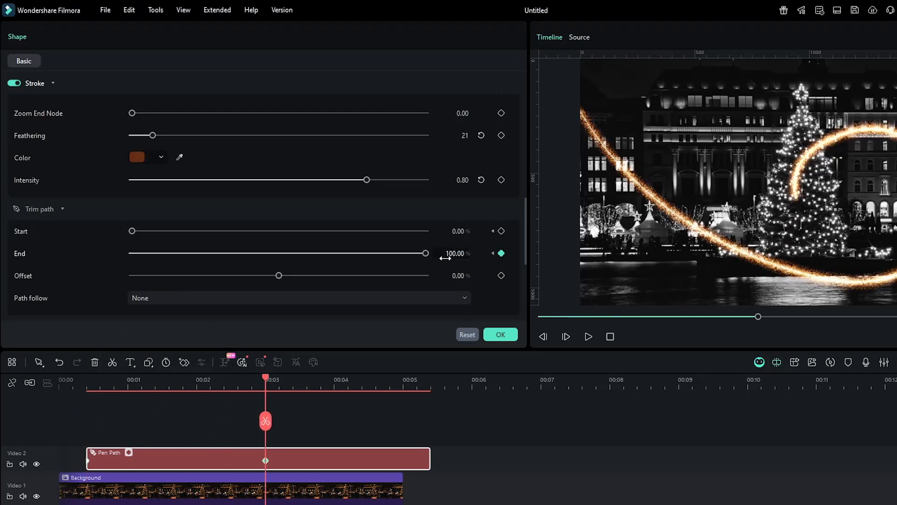
Play back the growing stroke and keyframe the trim path's Start at 100% at about 3.6 seconds.
click(81, 388)
key(space)
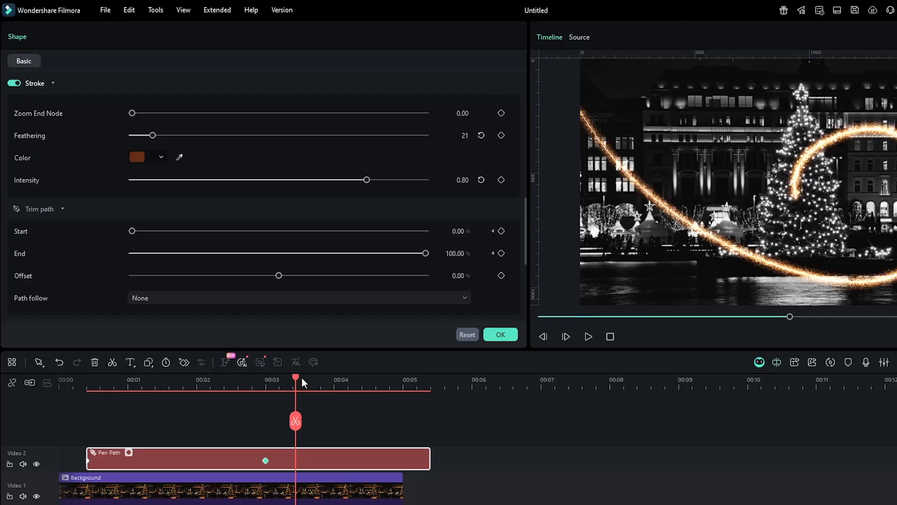
click(307, 381)
drag(133, 231, 425, 232)
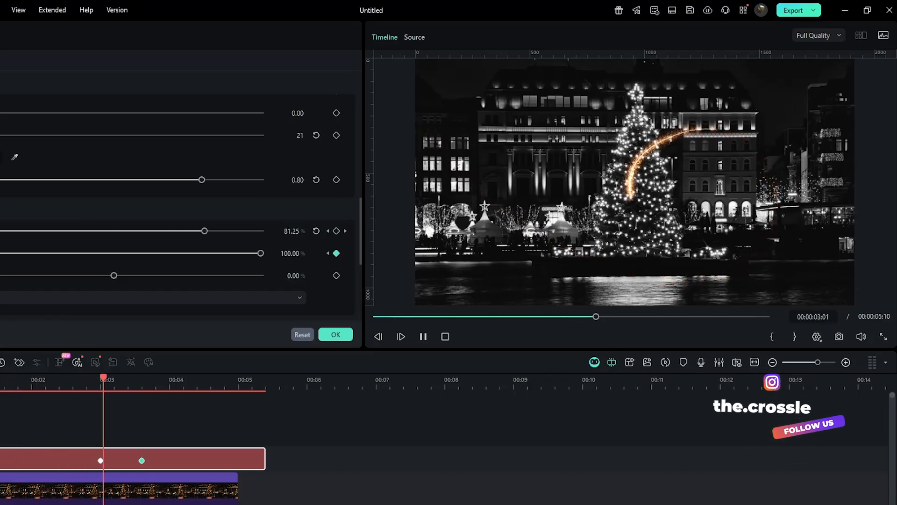
Preview the trimmed stroke animation and set the Sparkle stroke's Intensity to 1.00.
key(space)
drag(171, 376, 89, 383)
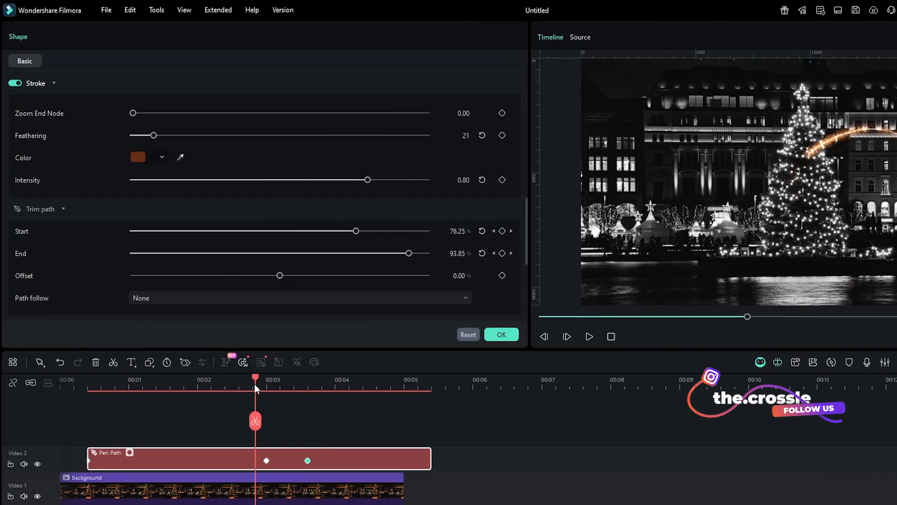
scroll(374, 196, up, 1)
drag(369, 206, 481, 209)
scroll(448, 224, up, 1)
Try a Zoom End Node value of 0.93 on the Sparkle stroke and set it back to 0.00.
mouse_move(338, 144)
mouse_down()
mouse_move(242, 158)
mouse_move(340, 155)
mouse_up()
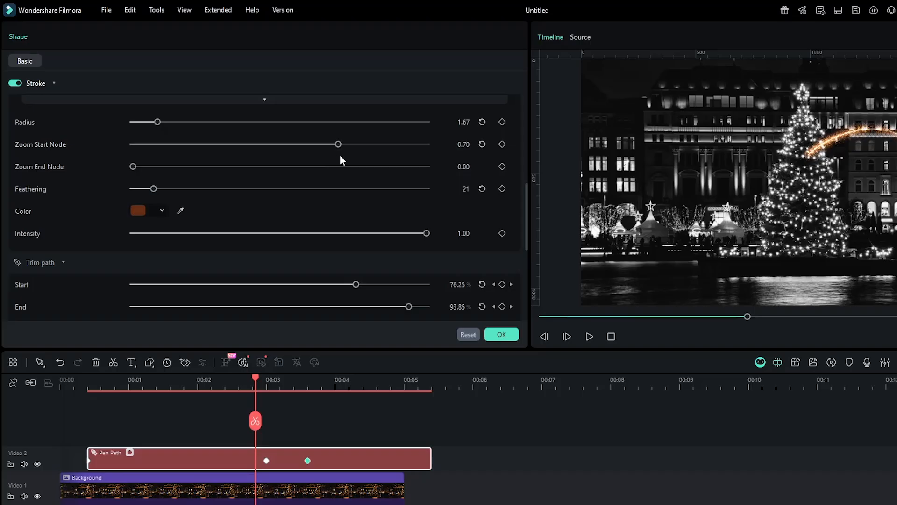
drag(134, 167, 306, 167)
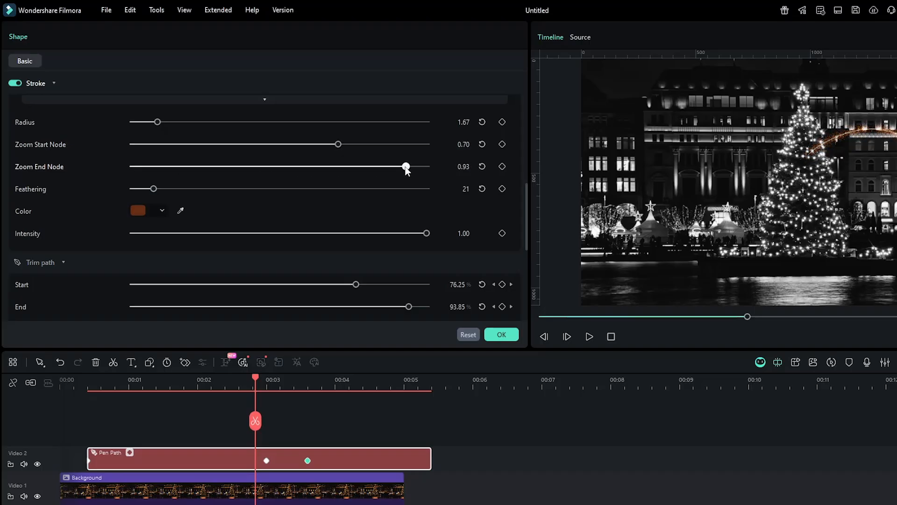
drag(406, 167, 111, 173)
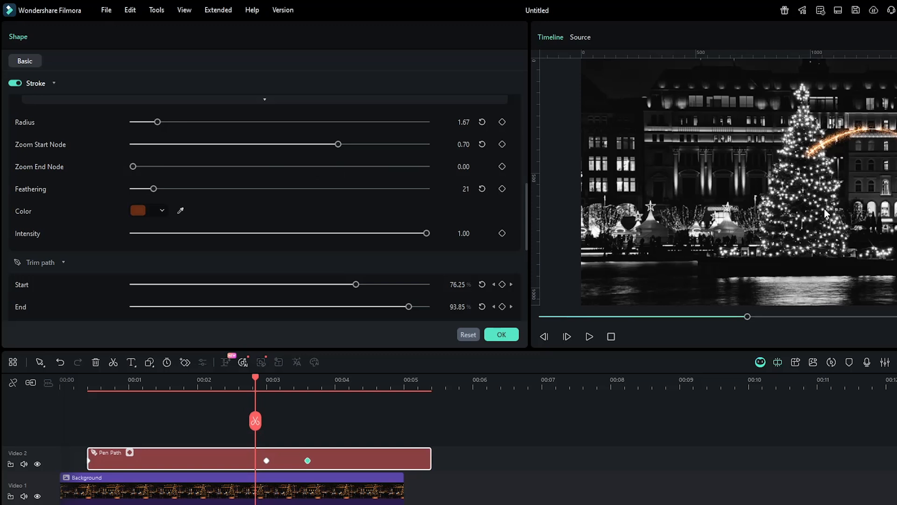
Set the pen path's Path follow to Presets and link the Signal Pulse object to it.
scroll(503, 259, down, 4)
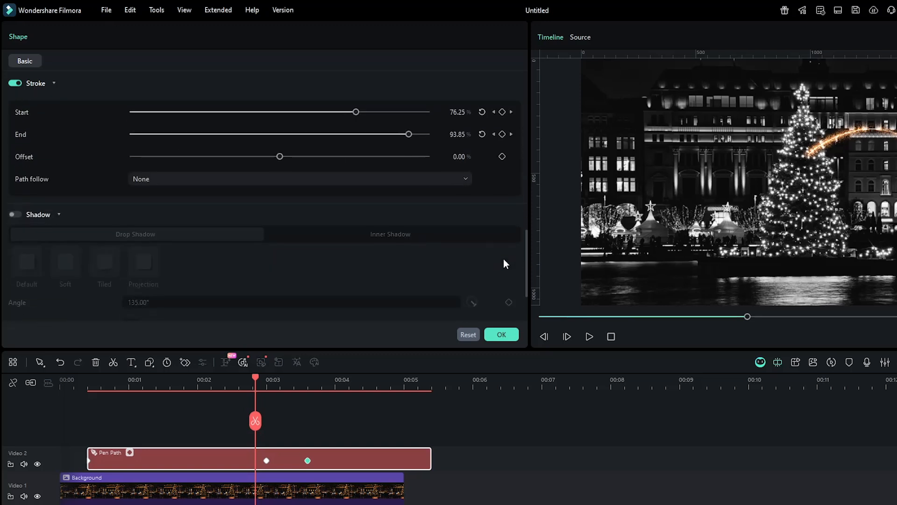
click(457, 179)
click(423, 213)
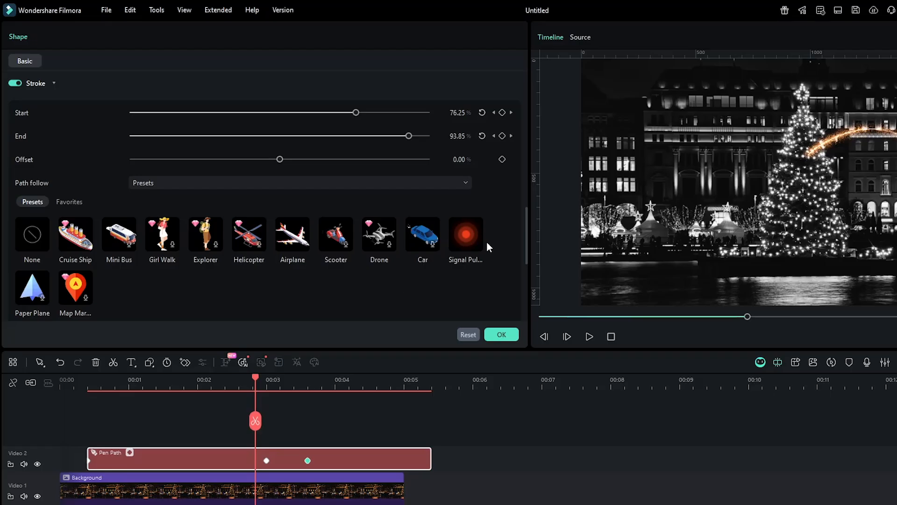
click(469, 246)
scroll(478, 266, down, 1)
click(497, 312)
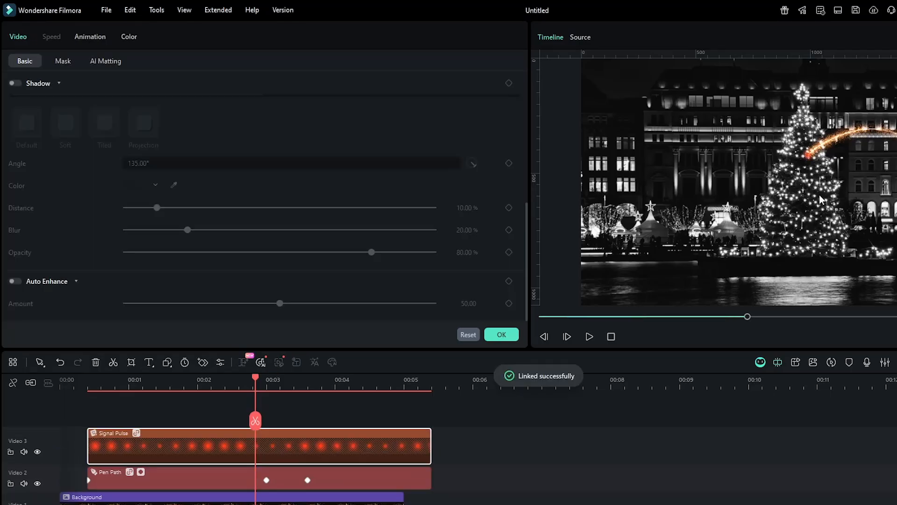
Preview the Signal Pulse following the path and delete its clip from the timeline.
key(space)
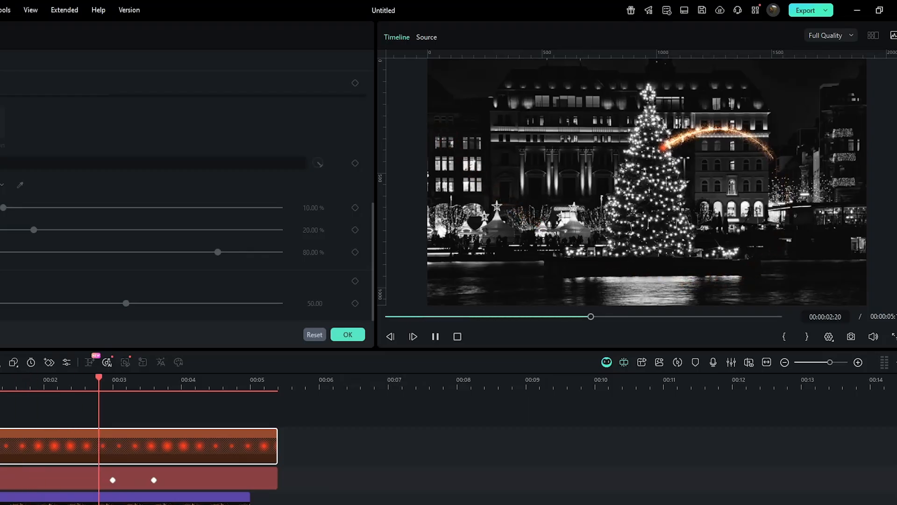
key(space)
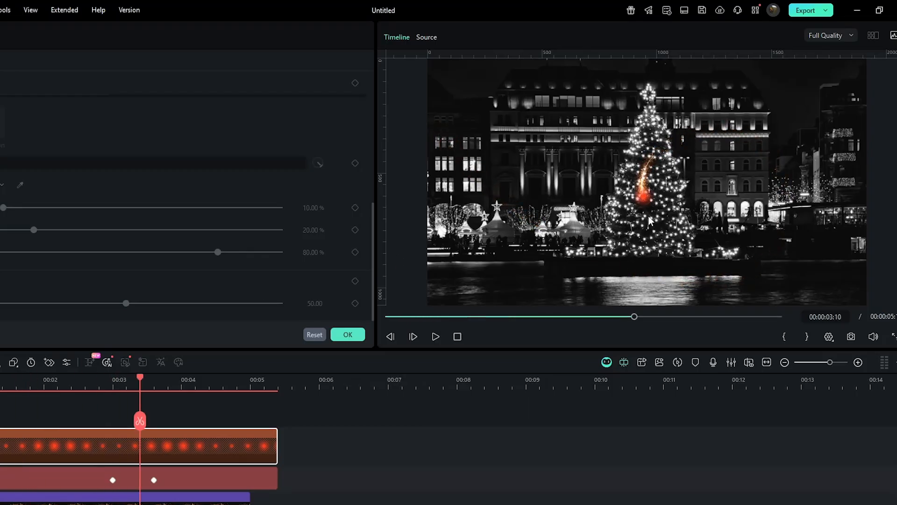
key(Delete)
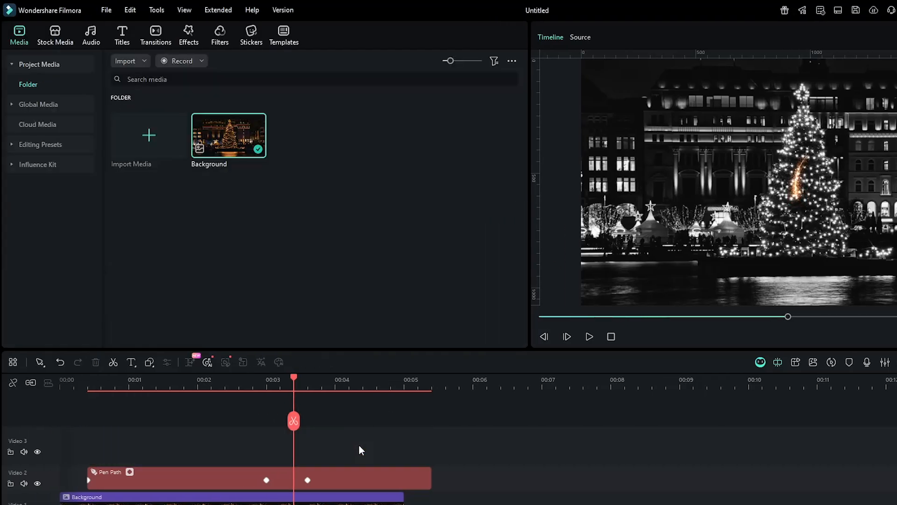
Set Path follow to Import from computer, import and link the yellow shine sparkle star PNG to the pen path, and play back the animation.
click(354, 475)
scroll(387, 271, down, 10)
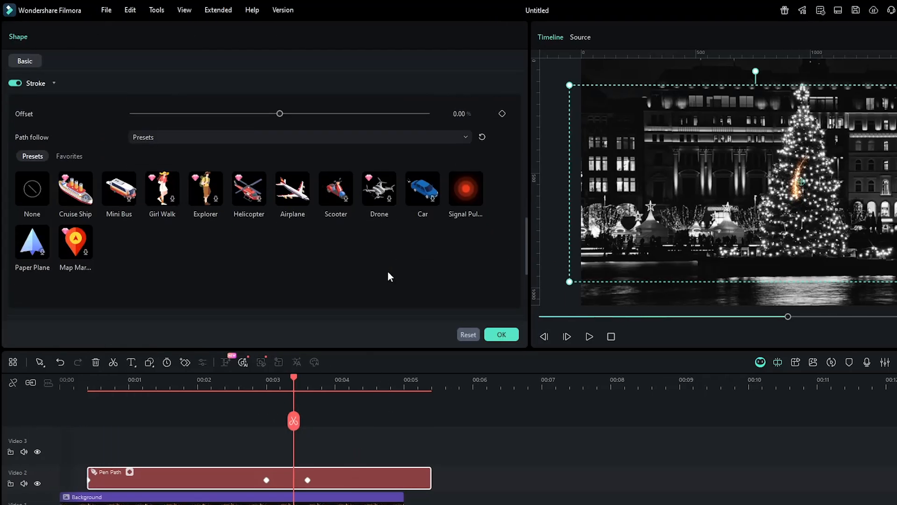
click(370, 136)
click(301, 209)
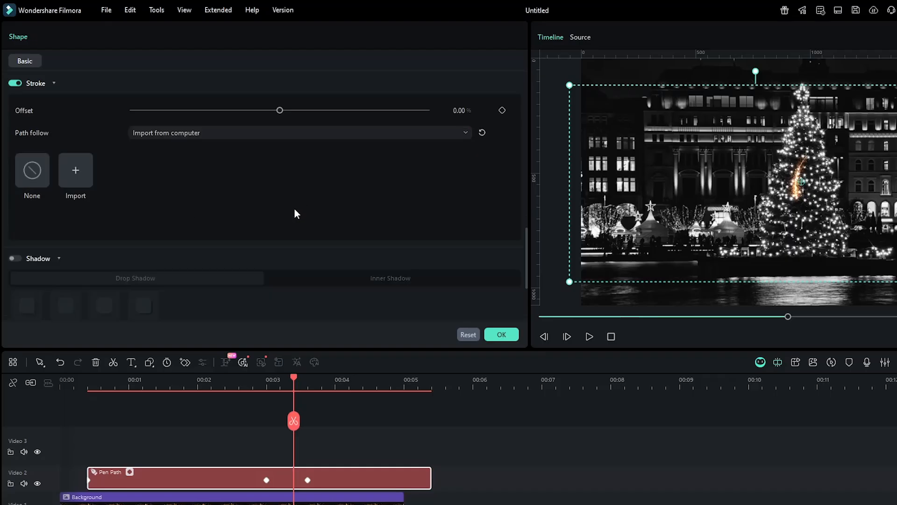
click(497, 226)
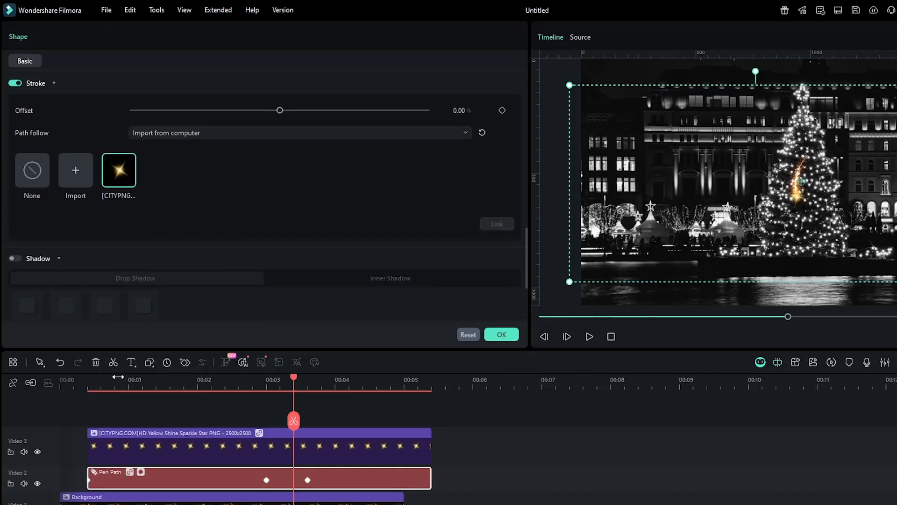
click(94, 380)
key(space)
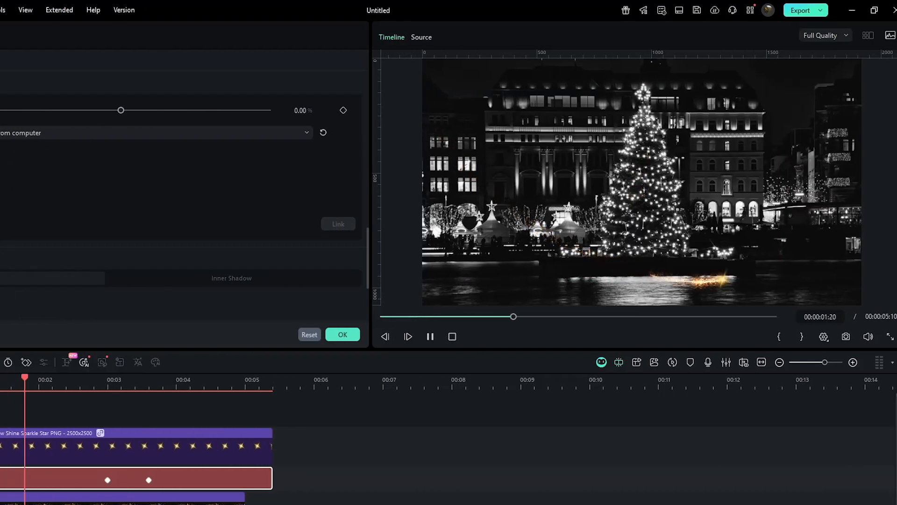
key(space)
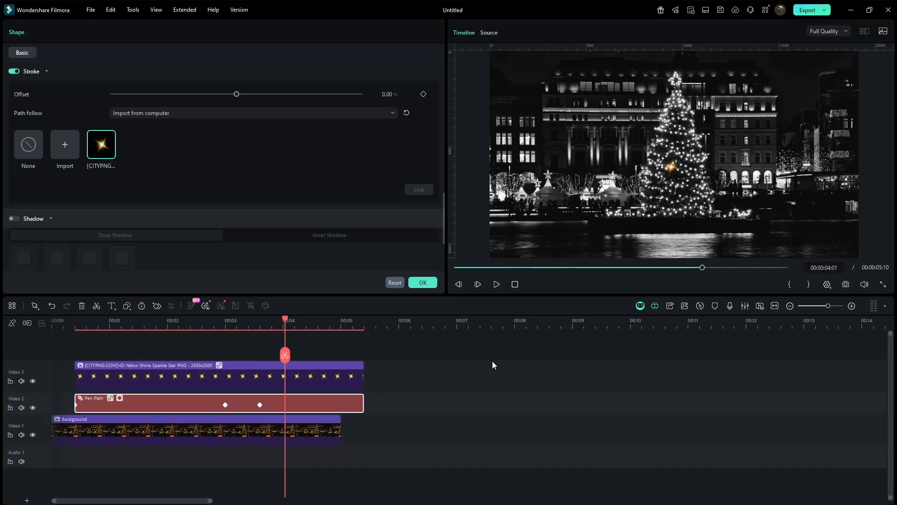
Extend all three clips by about 2 seconds and duplicate Background onto a new top track, starting at the last Pen Path keyframe.
drag(472, 365, 455, 426)
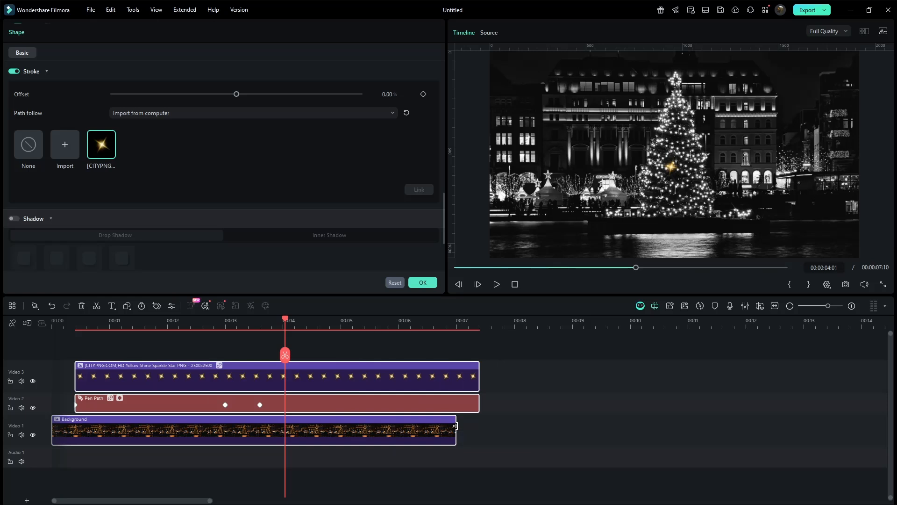
drag(329, 430, 545, 333)
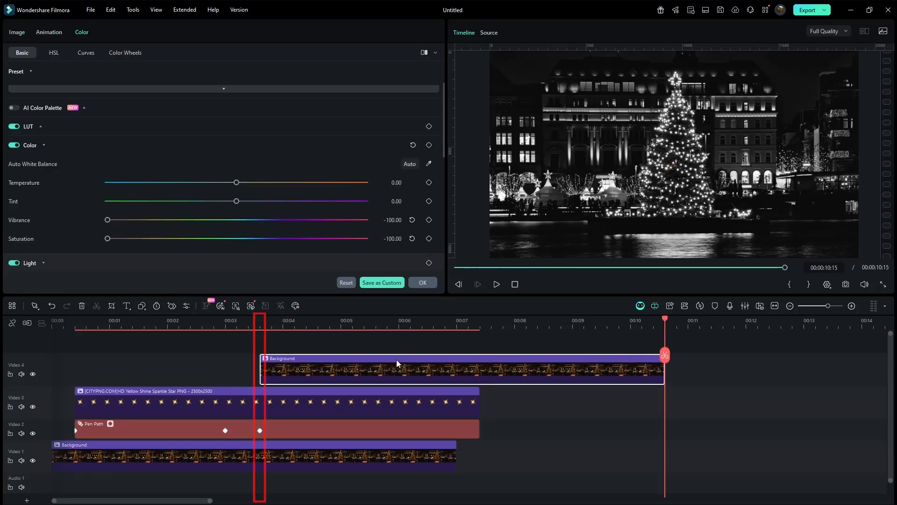
Reset the color adjustments of the duplicated Background clip to restore its original colors.
click(371, 323)
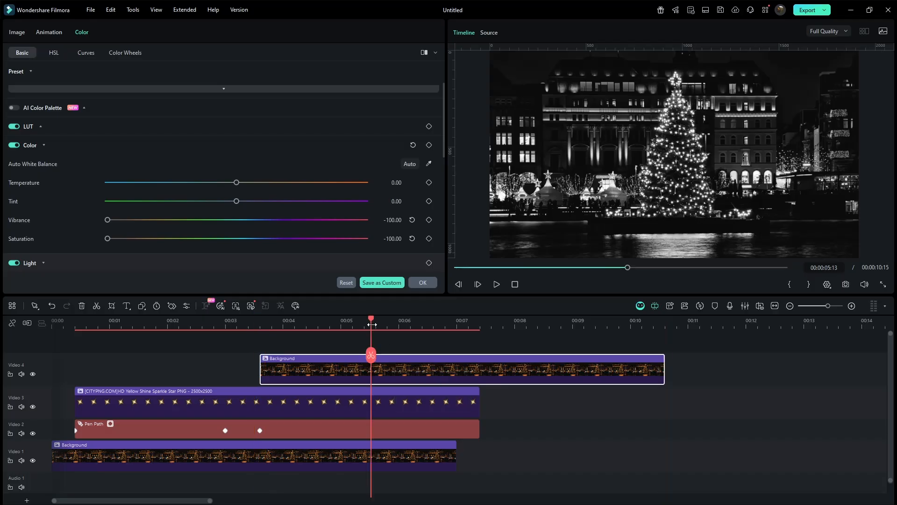
click(346, 283)
Cut out the Christmas tree from the top Background clip with Smart Cutout, using Edge Thickness 3.57 and Edge Feather 0.89.
click(16, 32)
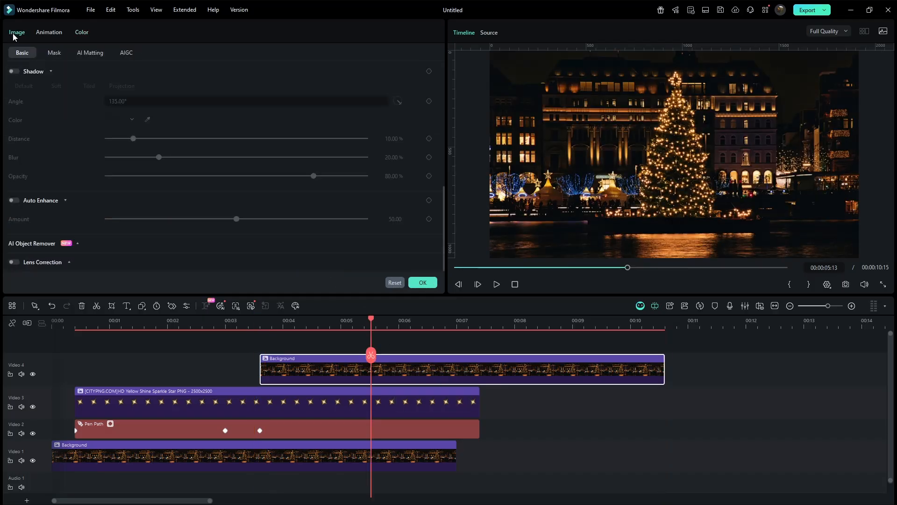
click(79, 52)
click(14, 186)
click(184, 215)
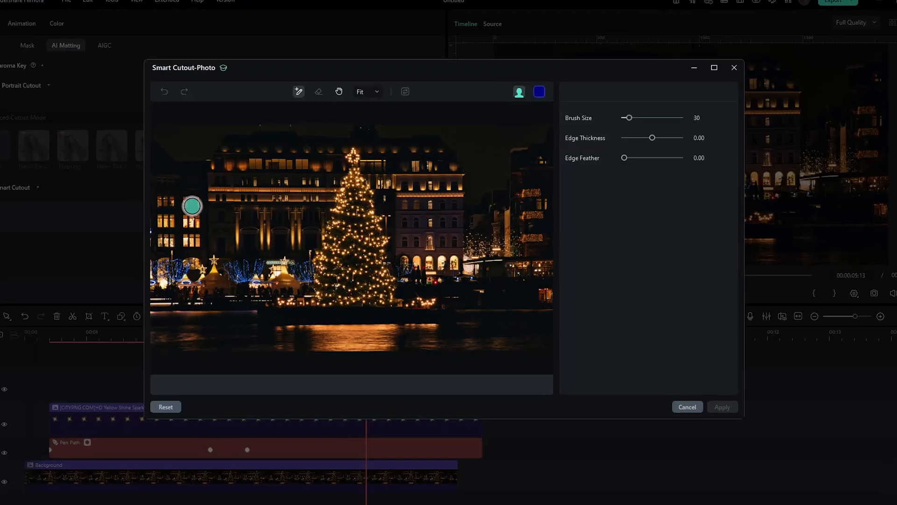
mouse_move(375, 320)
mouse_down()
mouse_move(299, 282)
mouse_move(339, 146)
mouse_move(377, 318)
mouse_up()
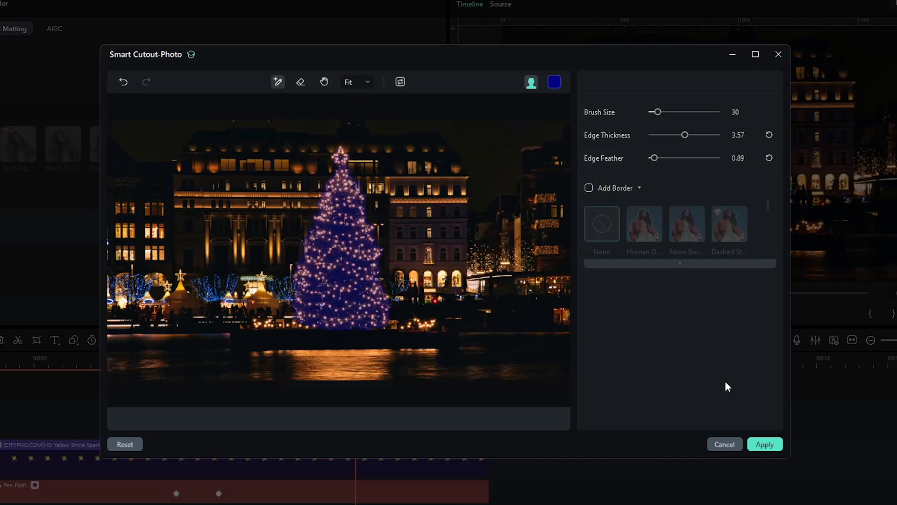
click(765, 444)
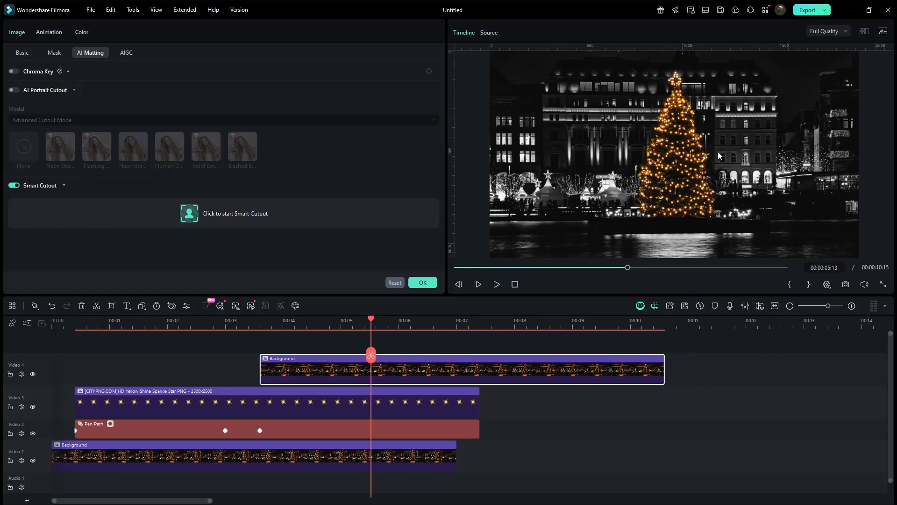
click(403, 338)
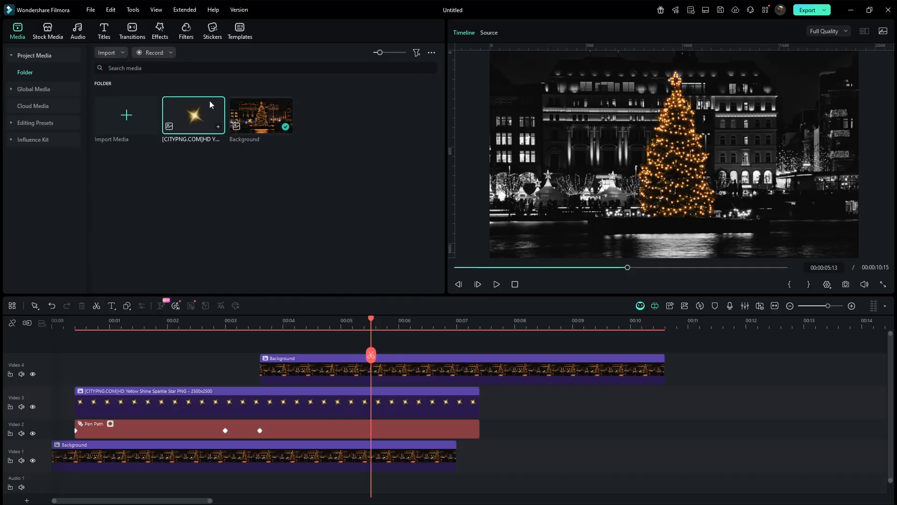
Add a Dissolve transition to the start of the top Background clip, shorten it to about half a second, and render the preview.
click(132, 32)
drag(116, 100, 270, 371)
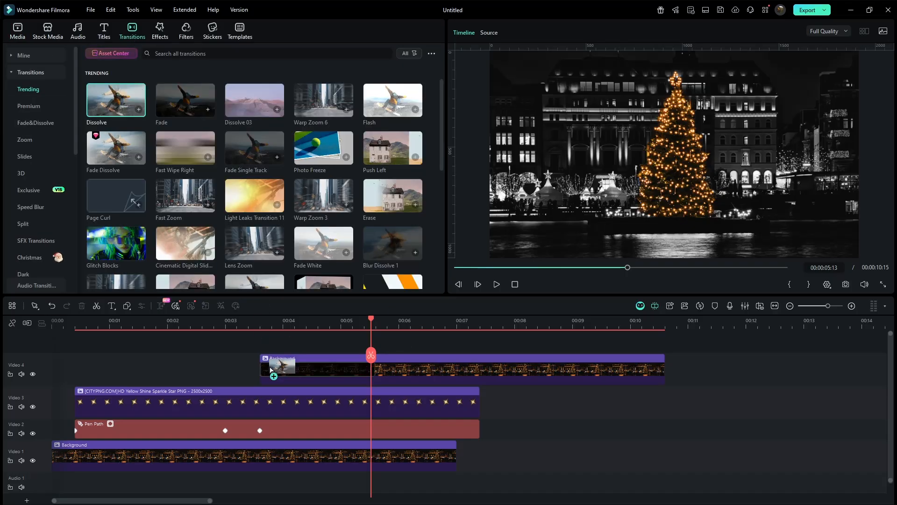
drag(375, 371, 287, 372)
click(227, 327)
key(Return)
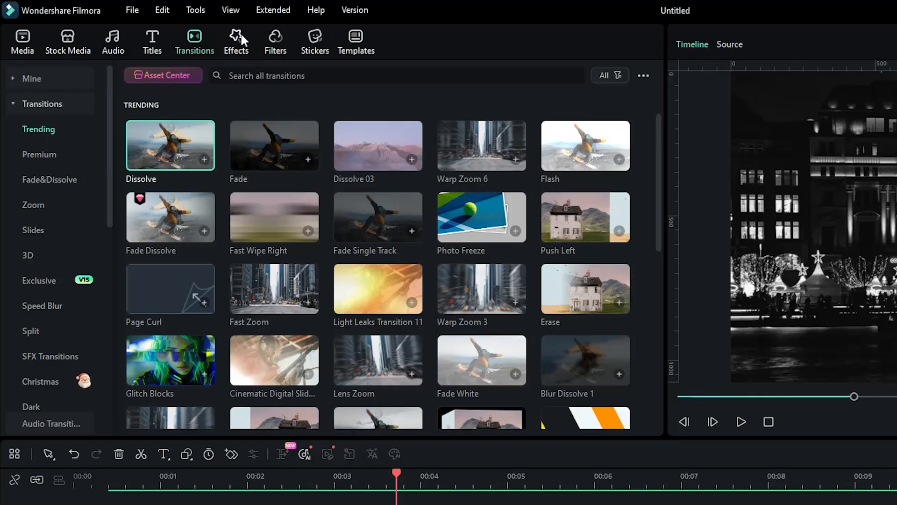
Search the effects for "light" and add Realistic Firefly 01 above the top Background clip, aligned with its start.
click(236, 41)
click(228, 74)
text(light)
key(Return)
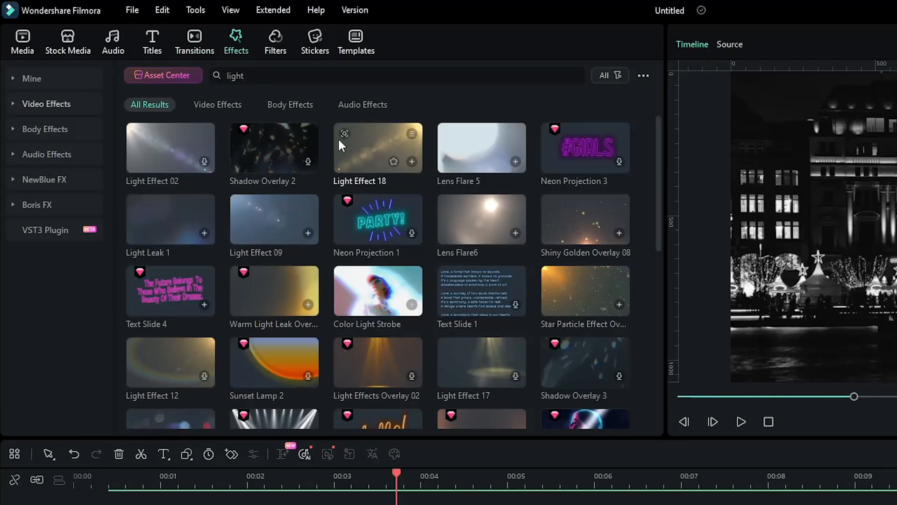
scroll(486, 242, down, 12)
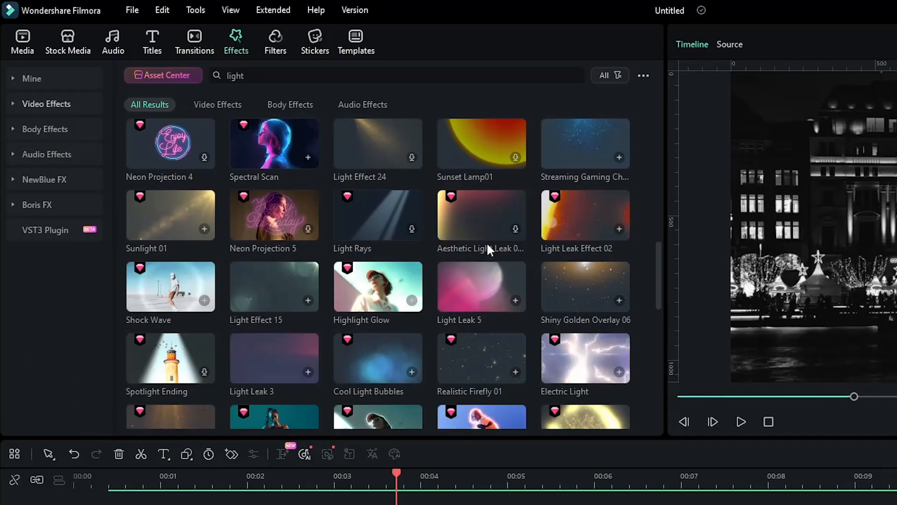
drag(482, 358, 394, 504)
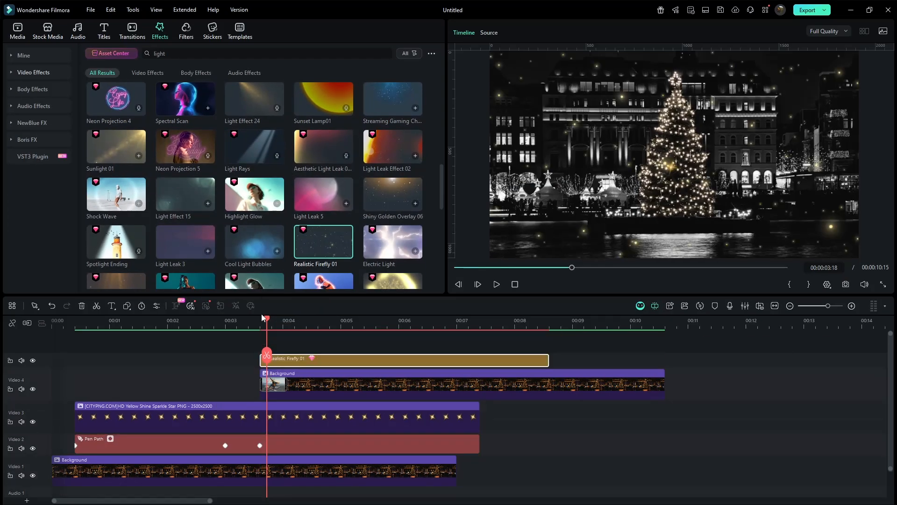
Search the effects for "particles" and add Golden Particles Overlay 04 on a new track above Realistic Firefly 01, starting at the same time.
click(148, 54)
text(particle)
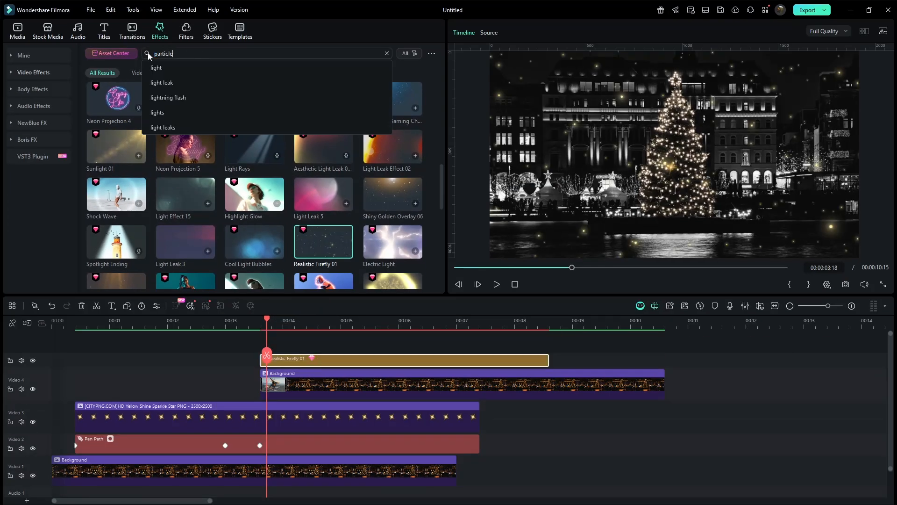
text(s)
key(Return)
scroll(237, 194, down, 1)
drag(134, 185, 278, 345)
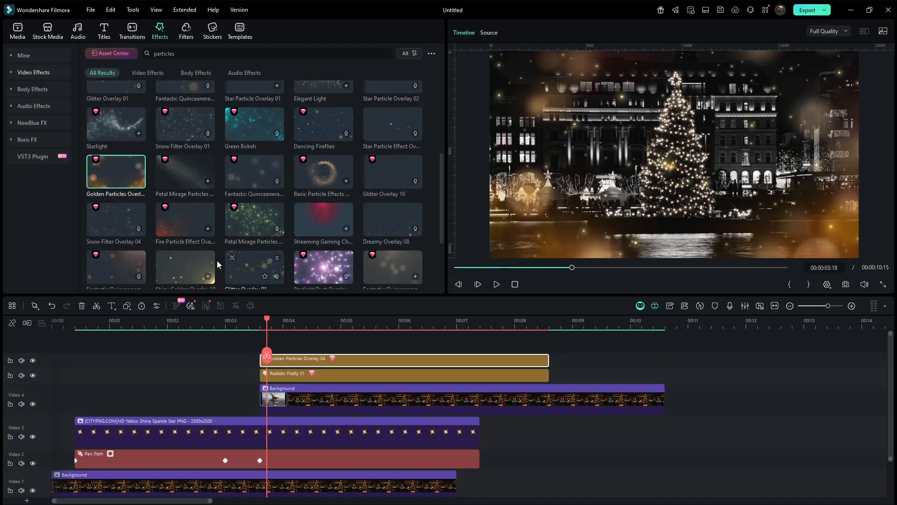
Add Dissolve transitions to the start of both effect clips and shorten each to about half a second.
click(132, 32)
drag(129, 94, 276, 360)
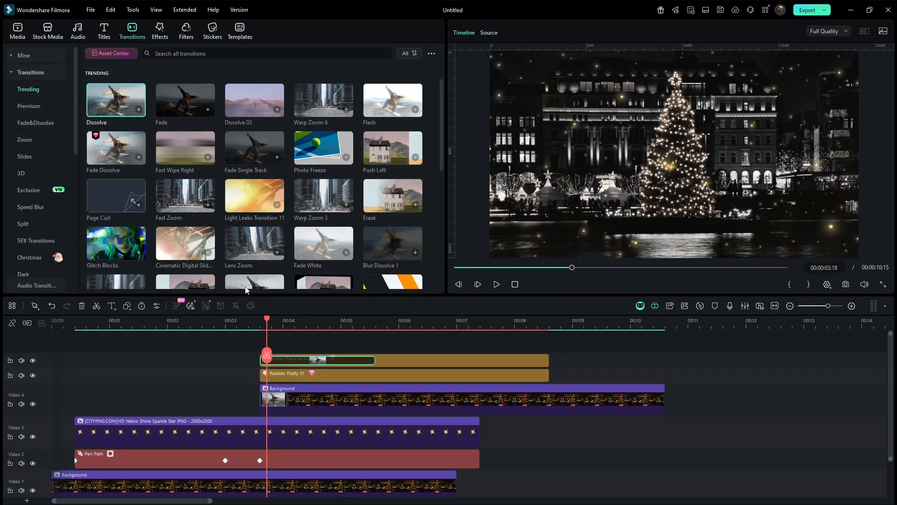
drag(231, 281, 276, 375)
drag(374, 376, 290, 383)
drag(375, 360, 287, 359)
Extend all timeline clips by about 3 seconds and trim away everything after 00:00:09:00.
drag(721, 352, 655, 462)
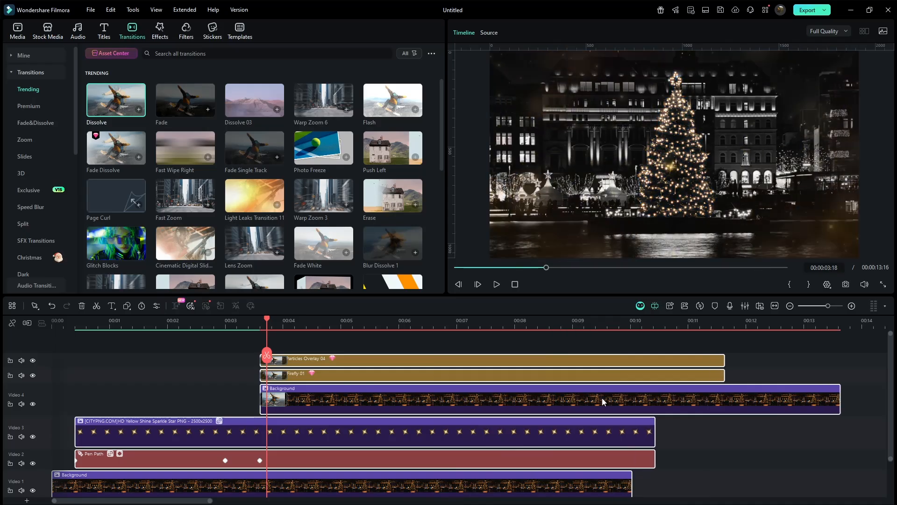
click(572, 323)
click(573, 355)
key(Delete)
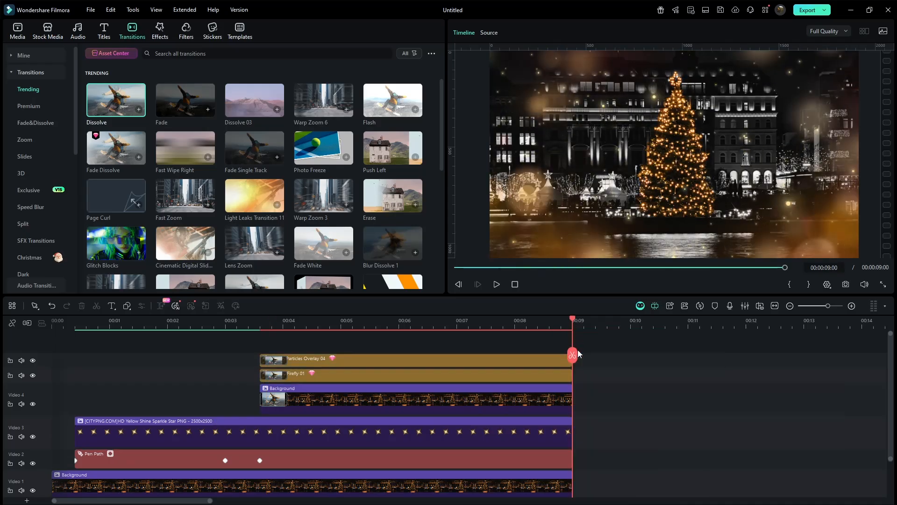
Combine all the timeline clips and effects into one compound clip.
drag(593, 356, 174, 490)
right_click(195, 448)
click(246, 250)
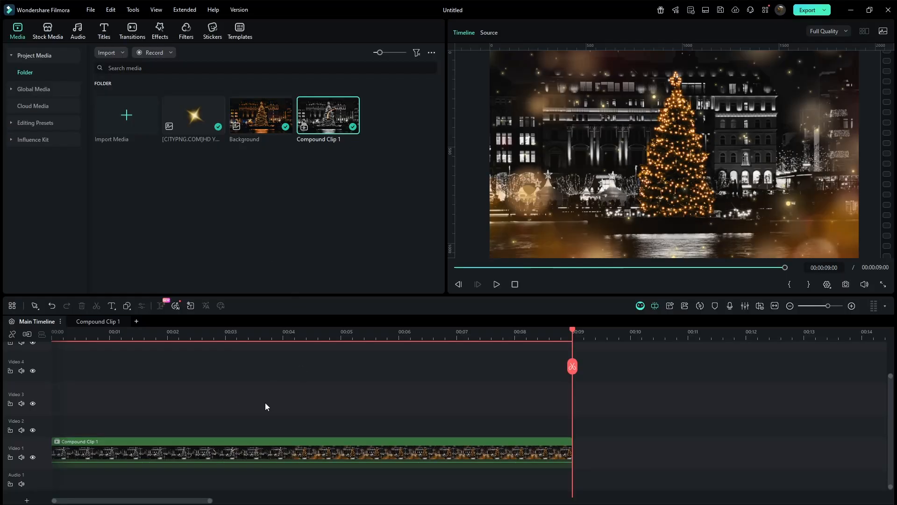
Animate the compound clip with a transform keyframe at the start and one at 00:00:07:00 with Scale 109% and Position Y -26.
click(515, 284)
double_click(358, 446)
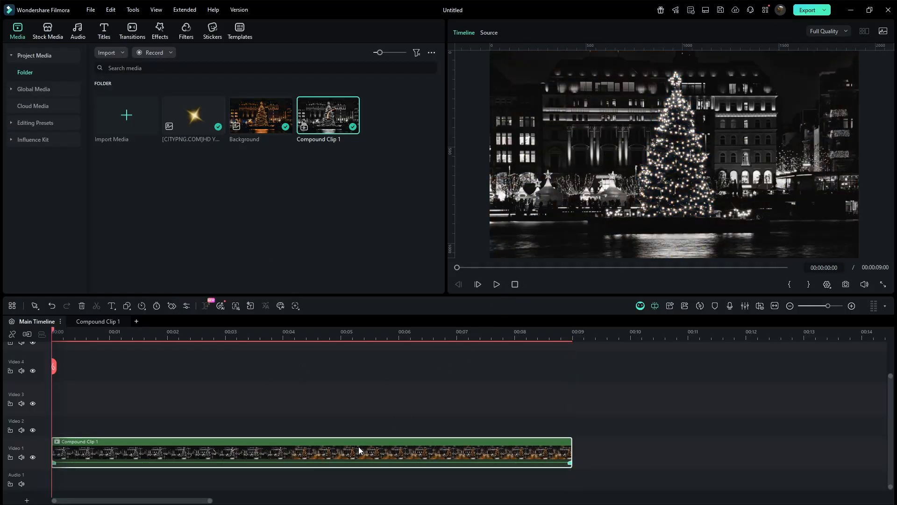
click(428, 71)
drag(66, 333, 457, 335)
drag(172, 89, 179, 92)
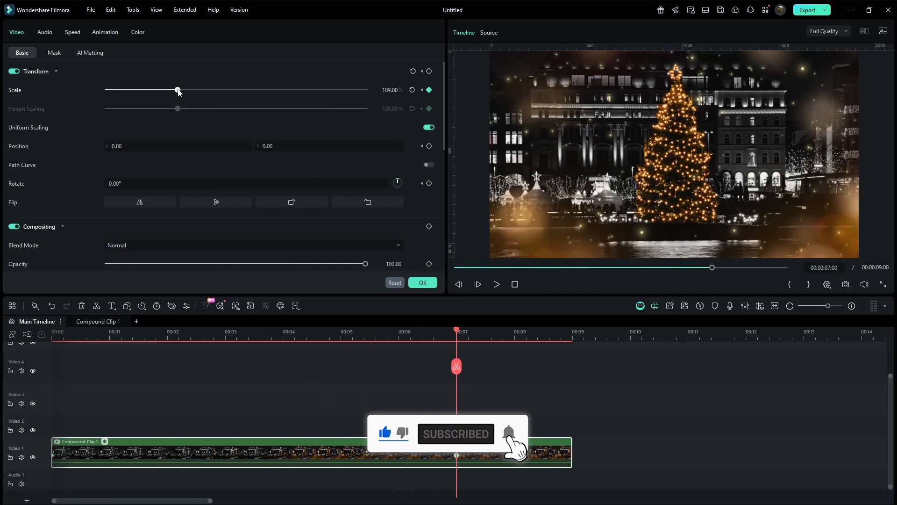
drag(287, 142, 276, 142)
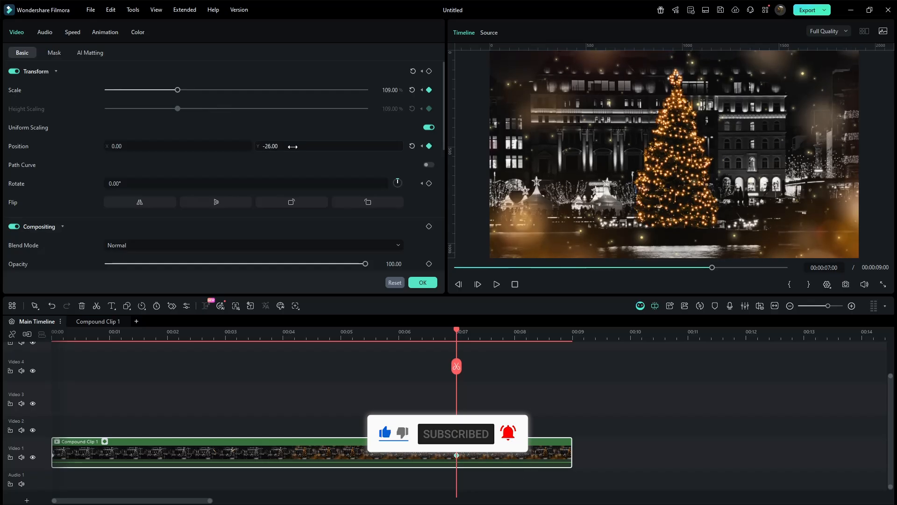
Smooth the compound clip's 7-second Width Scaling and Position Y keyframes with curve handles in the keyframe graph, and confirm the transform settings.
click(107, 440)
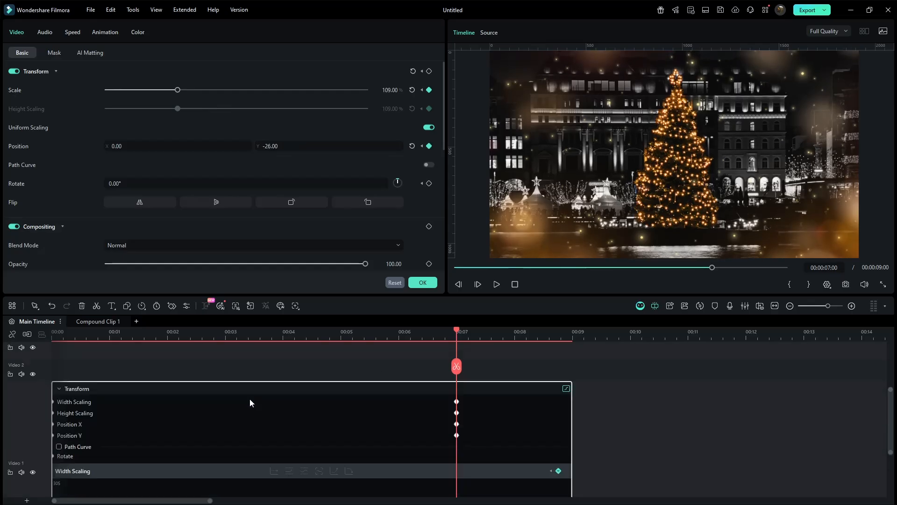
drag(510, 461, 27, 424)
right_click(455, 445)
click(480, 453)
click(84, 380)
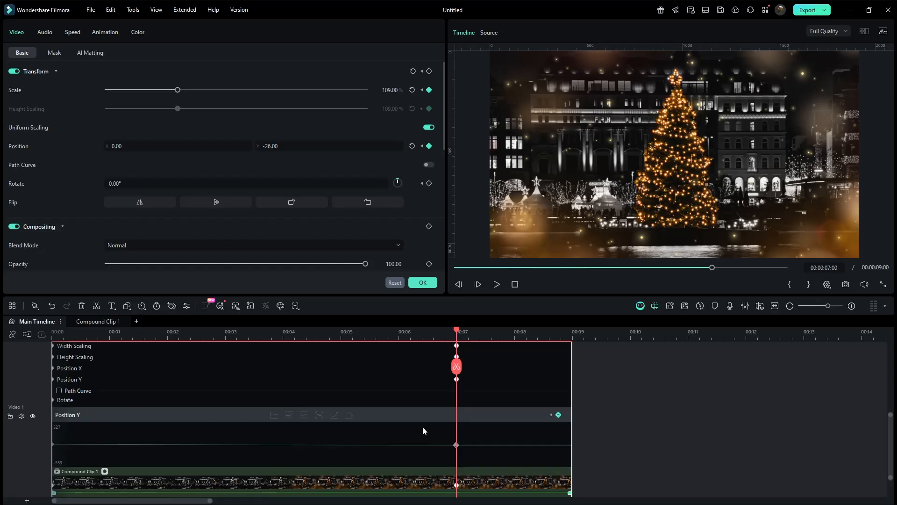
right_click(456, 444)
click(469, 453)
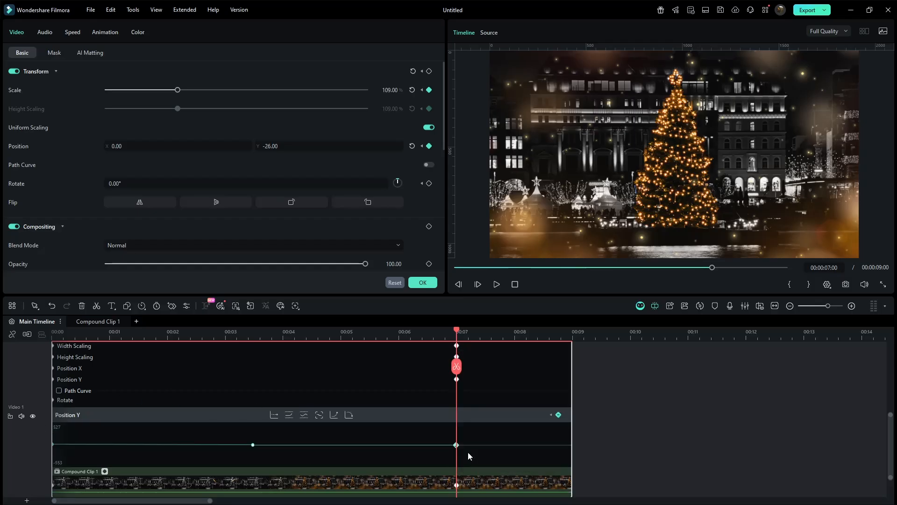
click(104, 471)
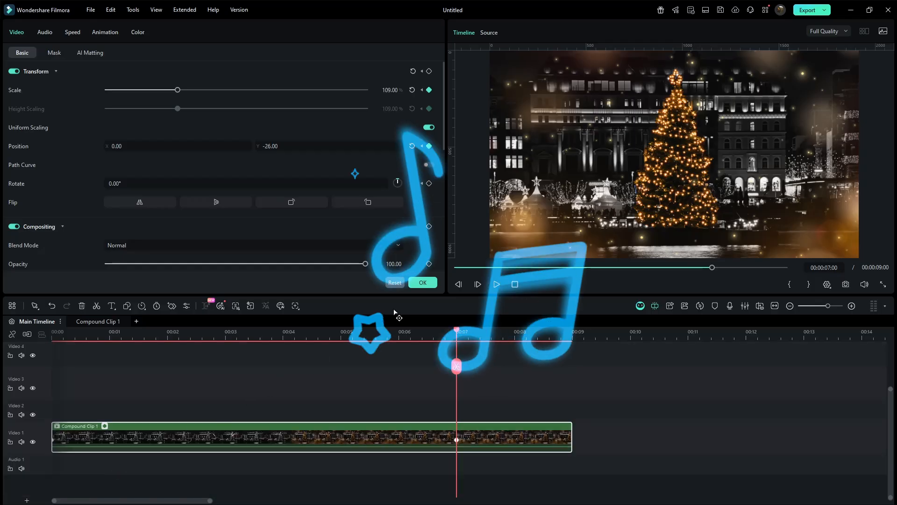
click(419, 287)
Search the audio library for "magical" and add Magic Light Release 01 to Audio 1 at 00:00:00:10.
drag(457, 366, 41, 393)
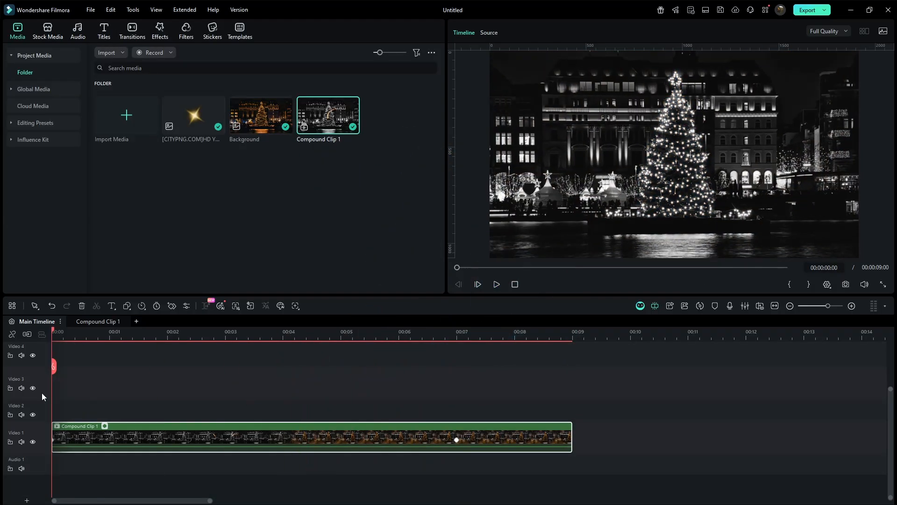
click(78, 32)
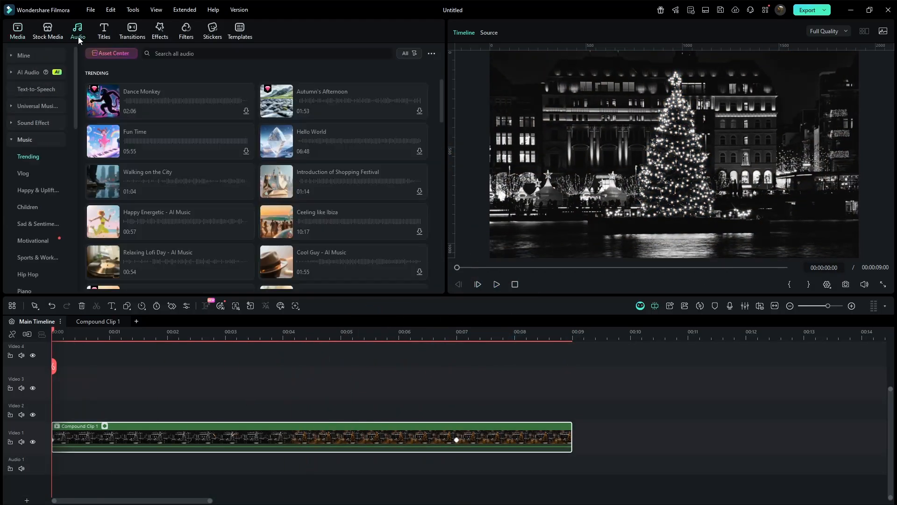
click(42, 124)
click(188, 54)
text(magical)
key(Return)
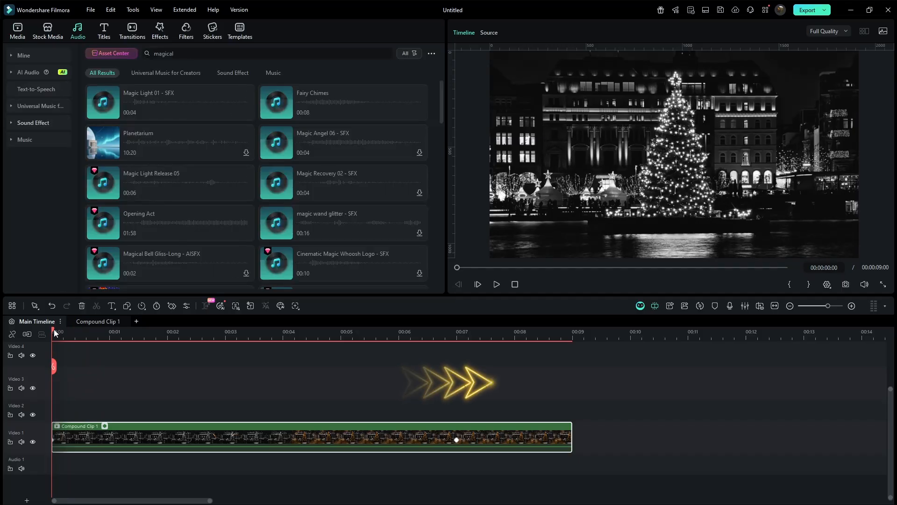
drag(54, 333, 75, 333)
scroll(184, 224, down, 5)
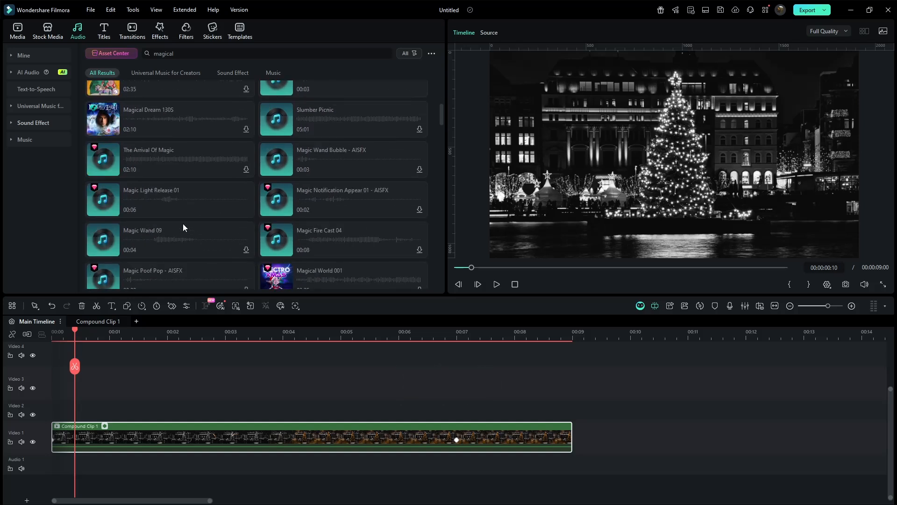
drag(203, 210, 84, 467)
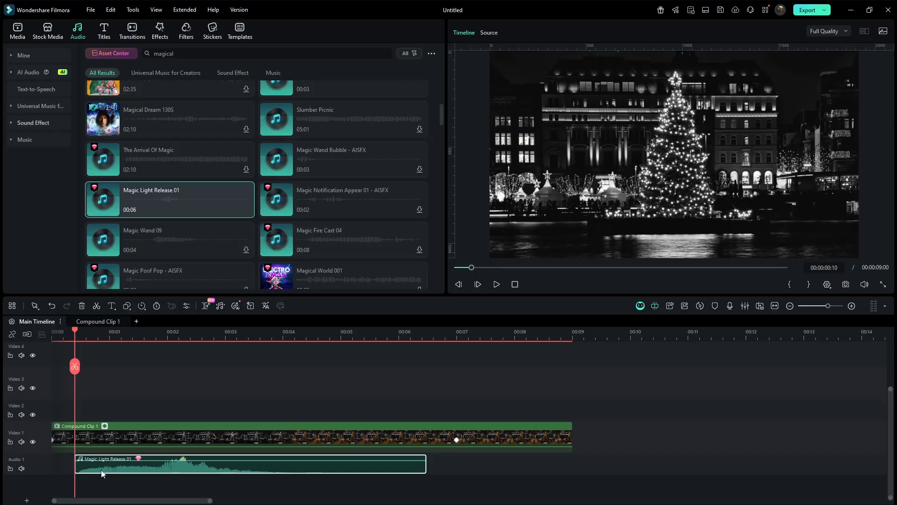
Add Opening Act to Audio 2 from the start of the timeline and trim it to end at 00:00:09:00.
scroll(215, 256, up, 3)
drag(187, 110, 91, 478)
click(573, 340)
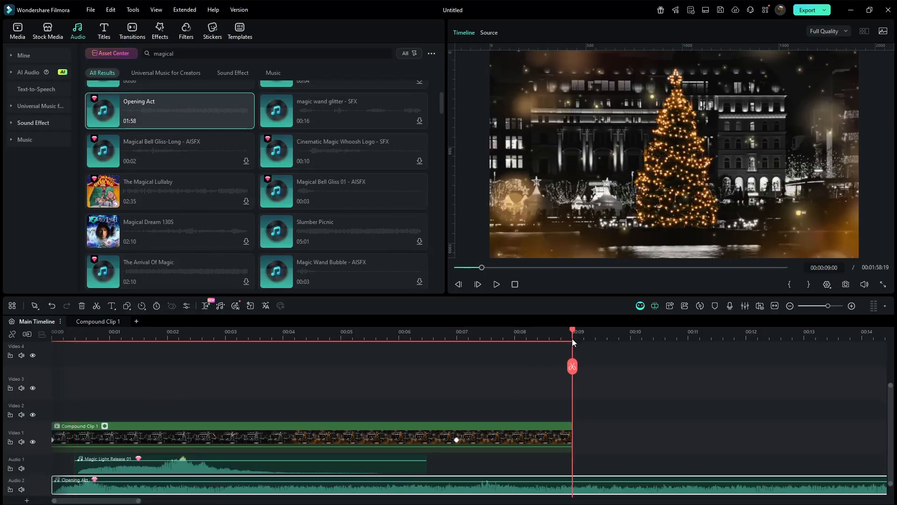
key(Delete)
Move Opening Act down to Audio 3 and add Magical Bell Gliss 01 - AISFX to Audio 2 just before 00:00:03:19.
drag(575, 333, 271, 377)
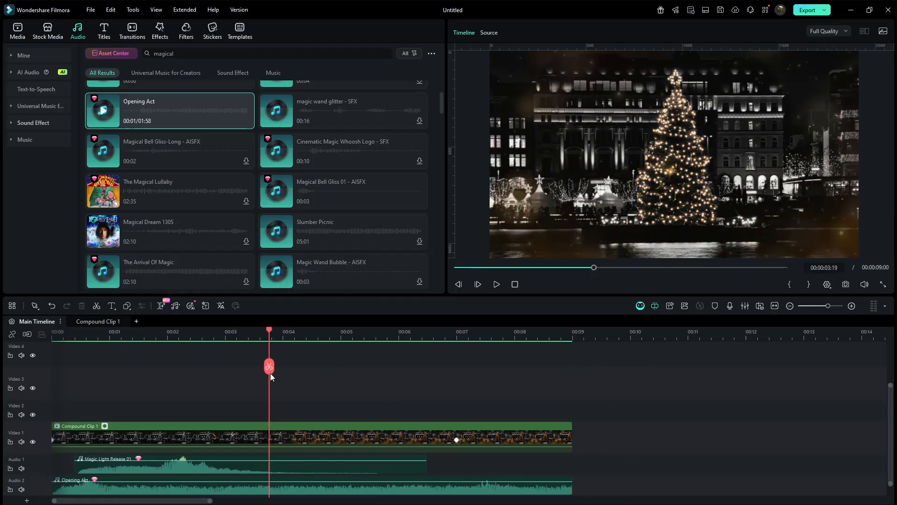
drag(285, 501, 276, 499)
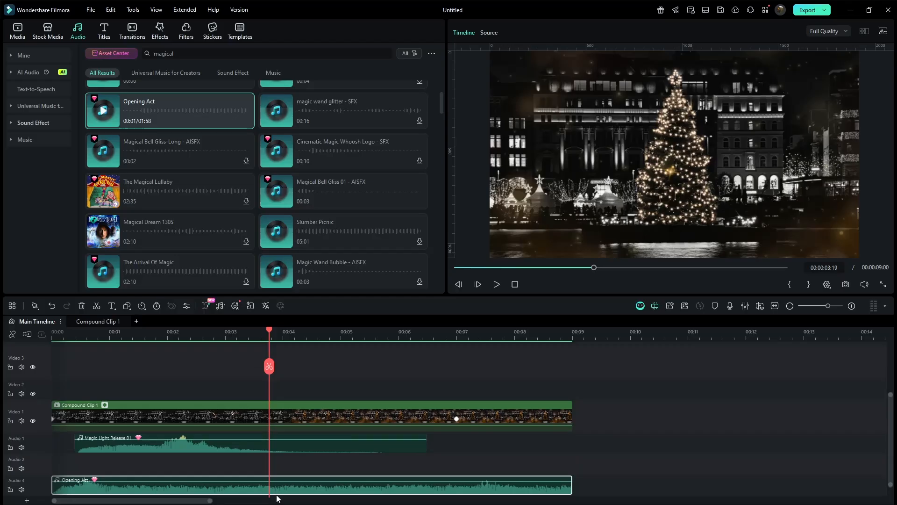
drag(290, 196, 265, 465)
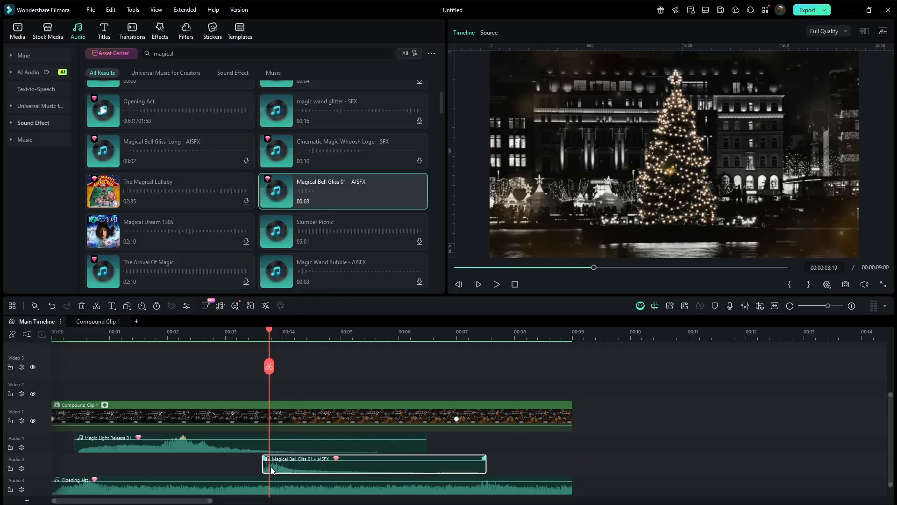
Play back the section where the tree lights up, and replay the whole video from the start to check picture and sound.
click(237, 335)
key(space)
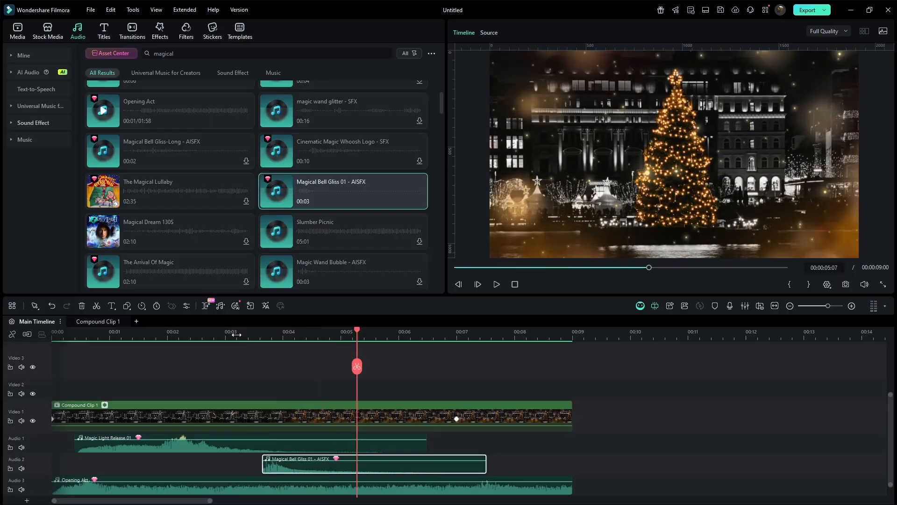
key(Home)
key(space)
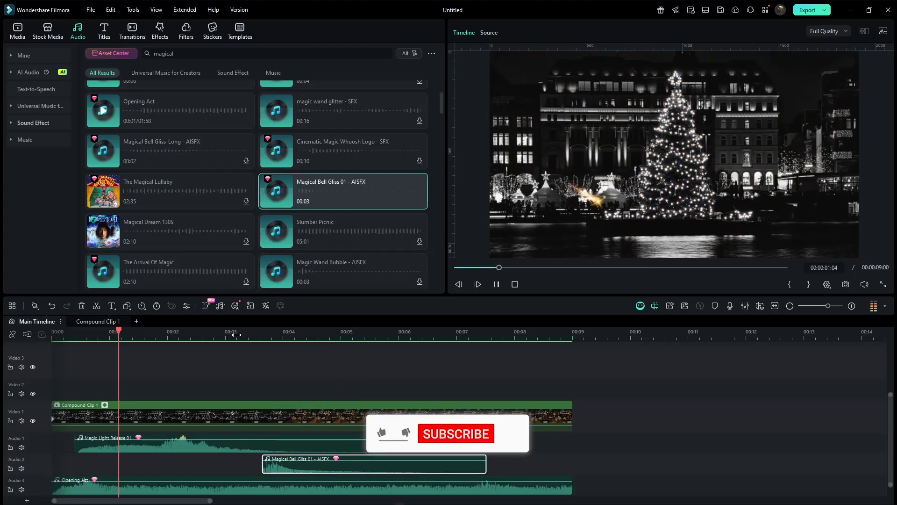